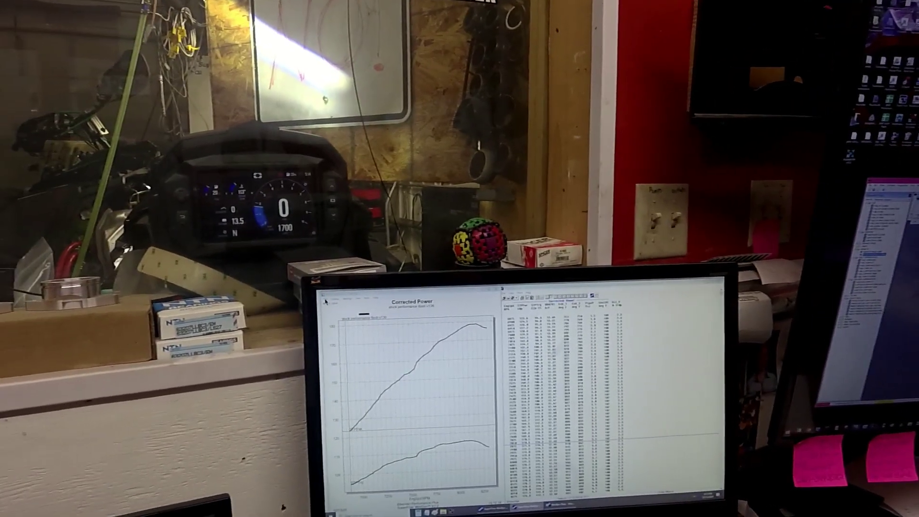
- Open the File menu's Open command to browse saved run files
left_click(238, 310)
mouse_move(369, 333)
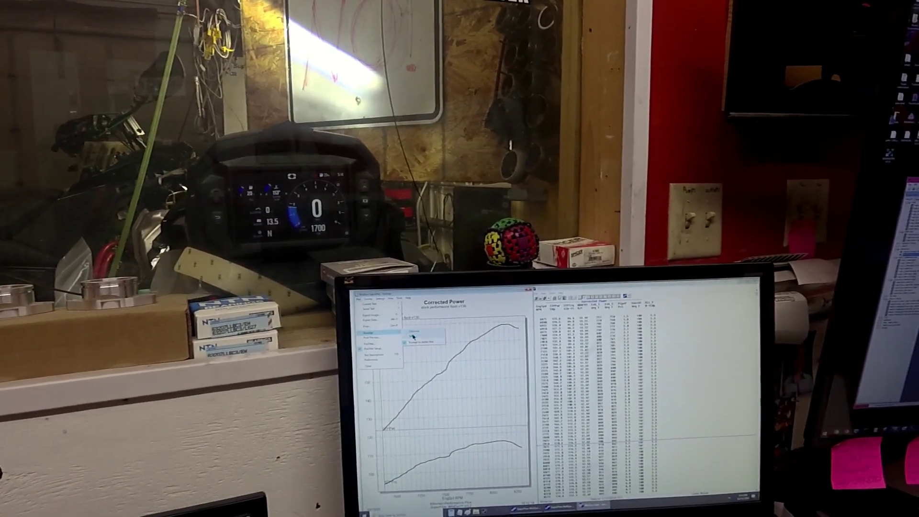
left_click(412, 337)
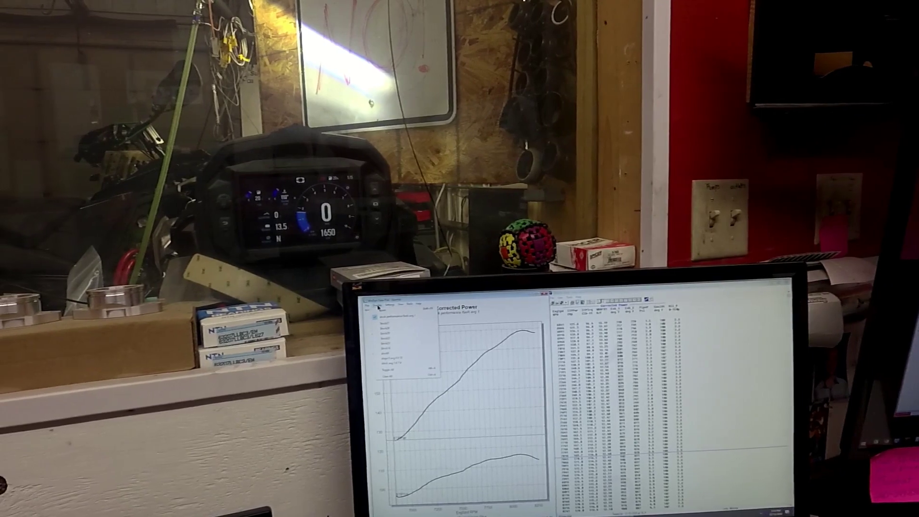
- Choose the runs folder and load the averaged run, adding red power and torque curves
left_click(393, 314)
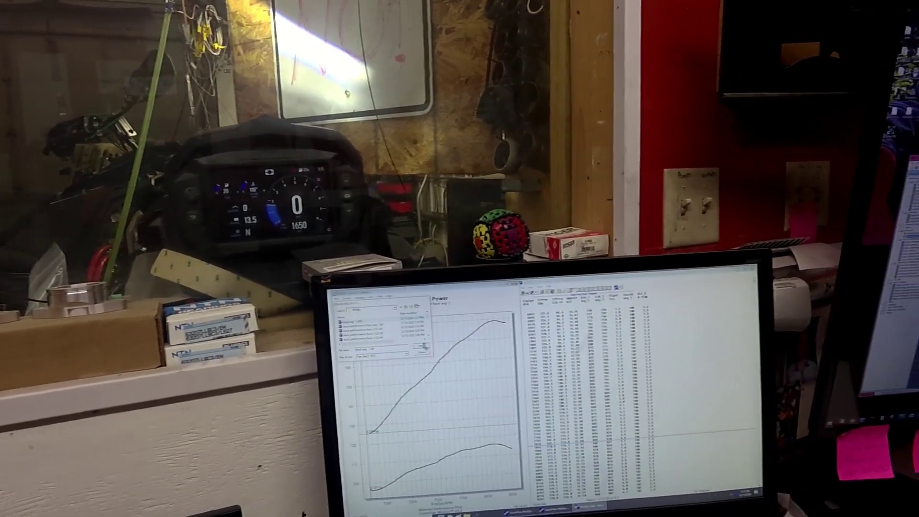
double_click(373, 324)
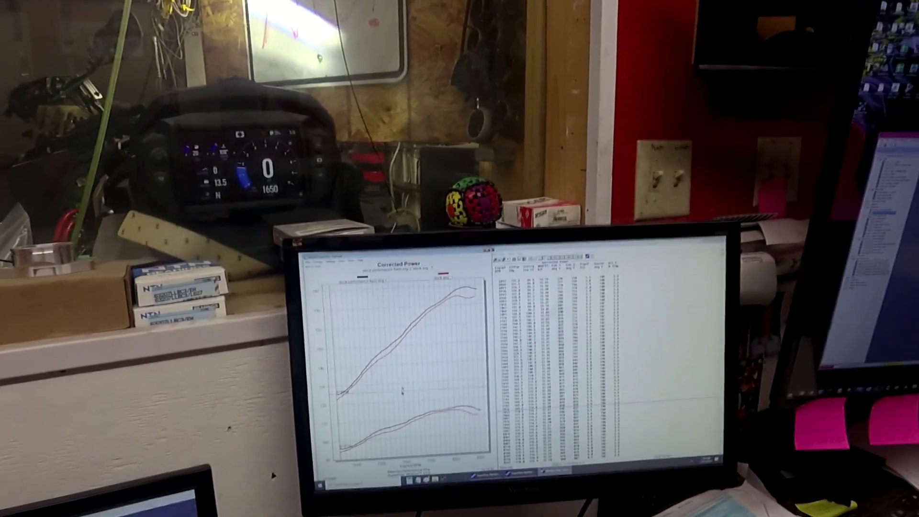